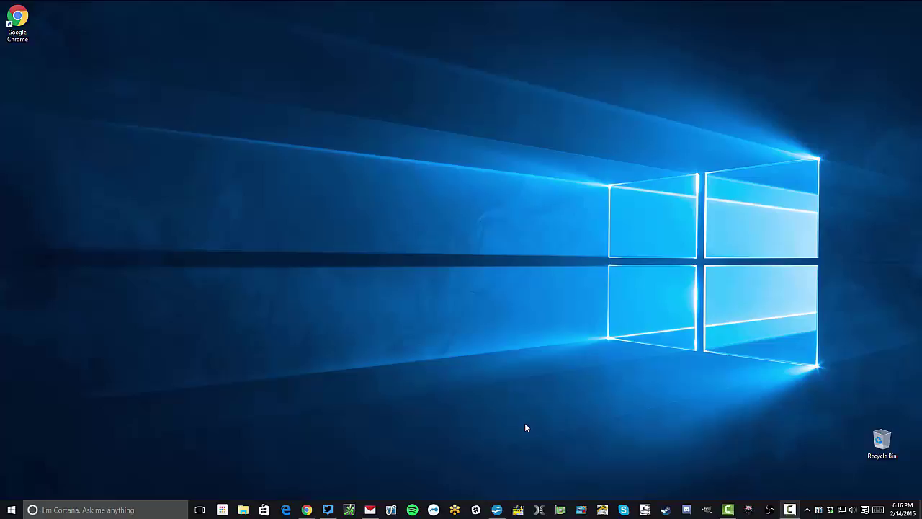
Type 'This is called a test document.' and add a right-aligned underscore line labelled 'Signature' below
click(497, 509)
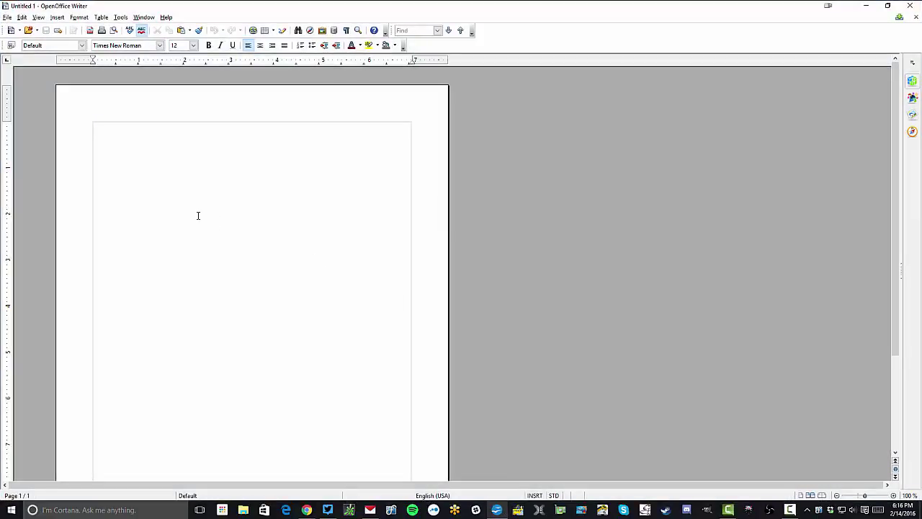
text(Th)
text(is call)
key(BackSpace)
key(BackSpace)
key(BackSpace)
text(is called a test document.)
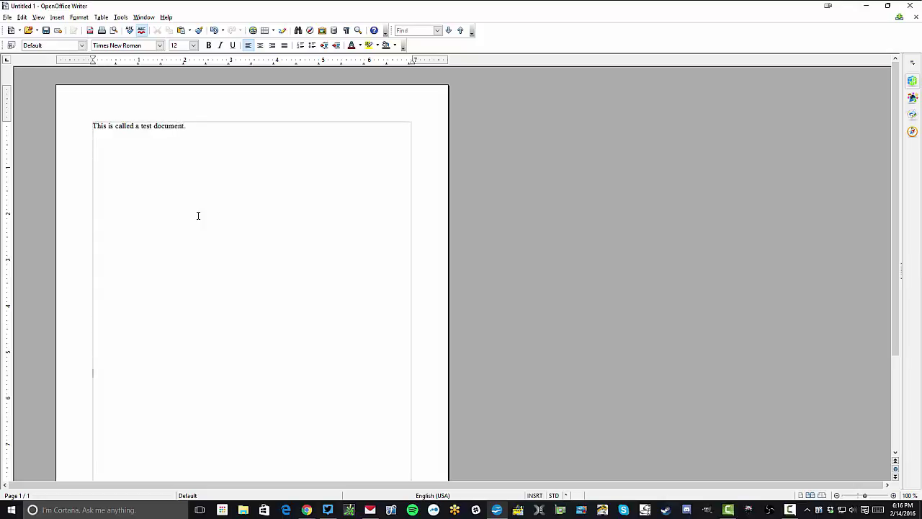
click(272, 46)
text(ig)
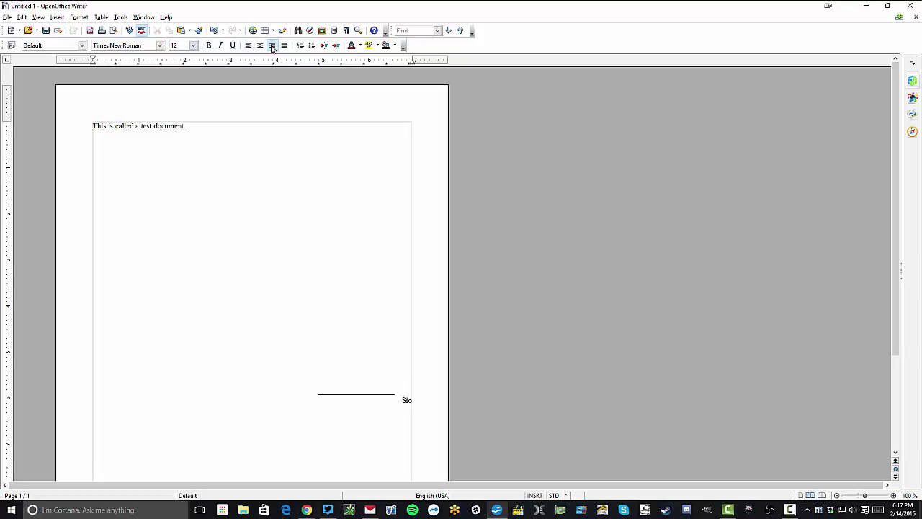
text(nature)
Print the document through File > Print to the Microsoft Print to PDF printer
key(Up)
key(Up)
key(Up)
key(Up)
key(Up)
key(Up)
key(Up)
key(Up)
key(Up)
key(Up)
key(Up)
key(Up)
key(Up)
key(Up)
key(Up)
key(Up)
key(Up)
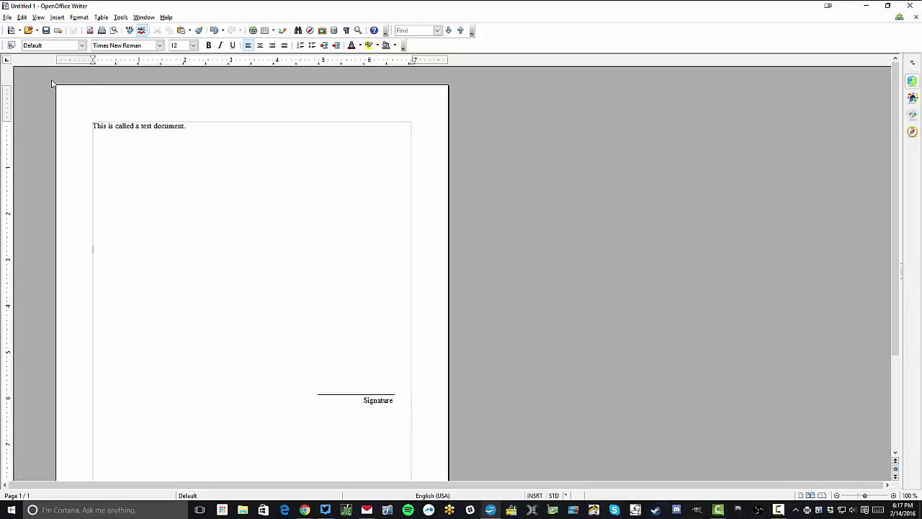
click(8, 18)
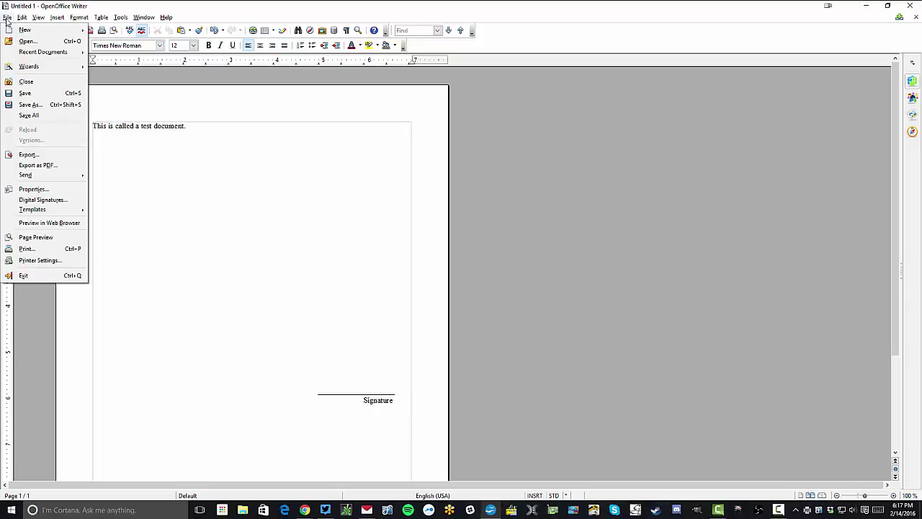
click(27, 249)
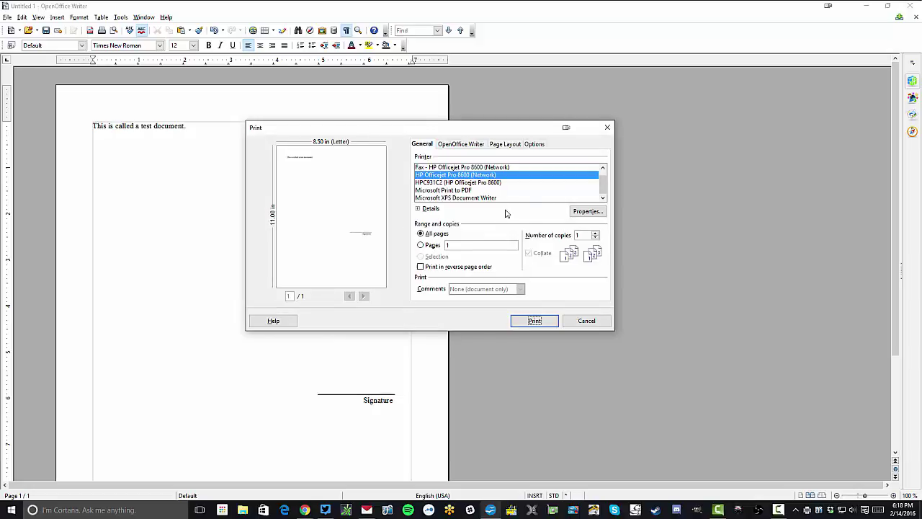
click(468, 191)
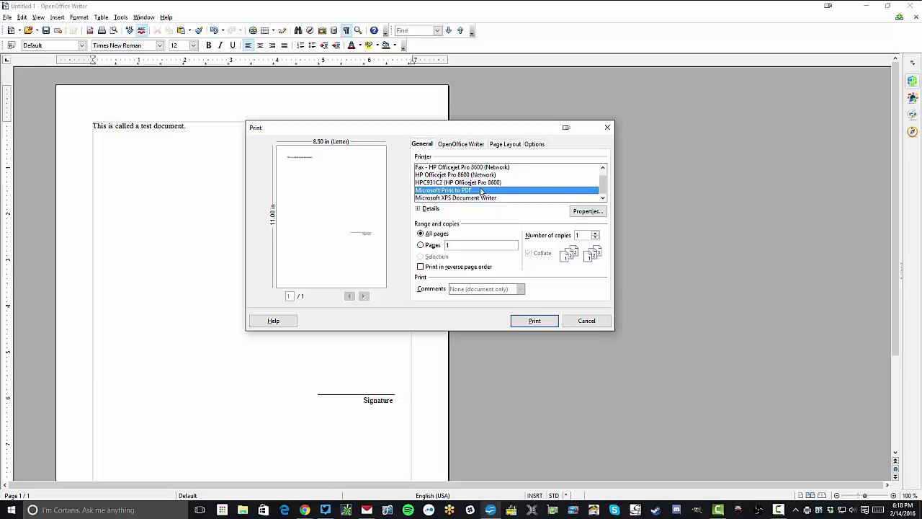
click(533, 322)
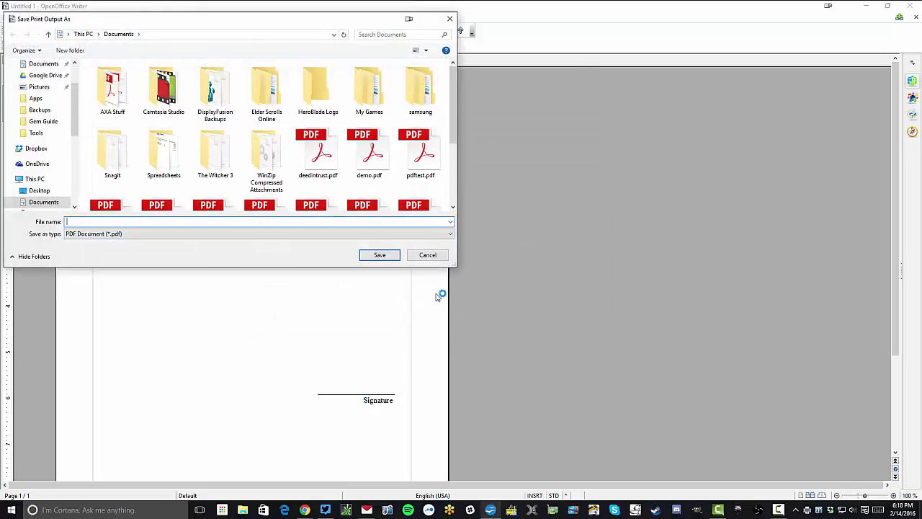
Save the PDF print output as 'testdocument' in Documents, then close the Writer document
text(testdocument)
click(227, 235)
click(380, 255)
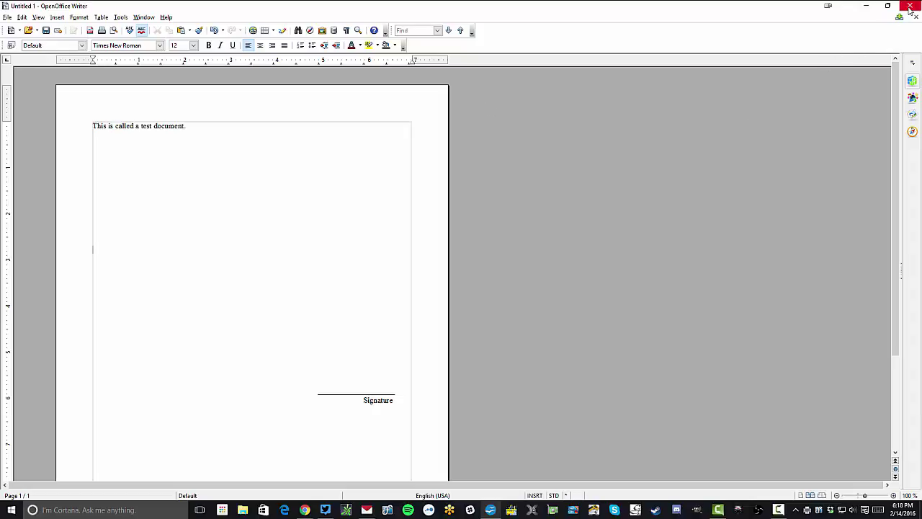
click(243, 509)
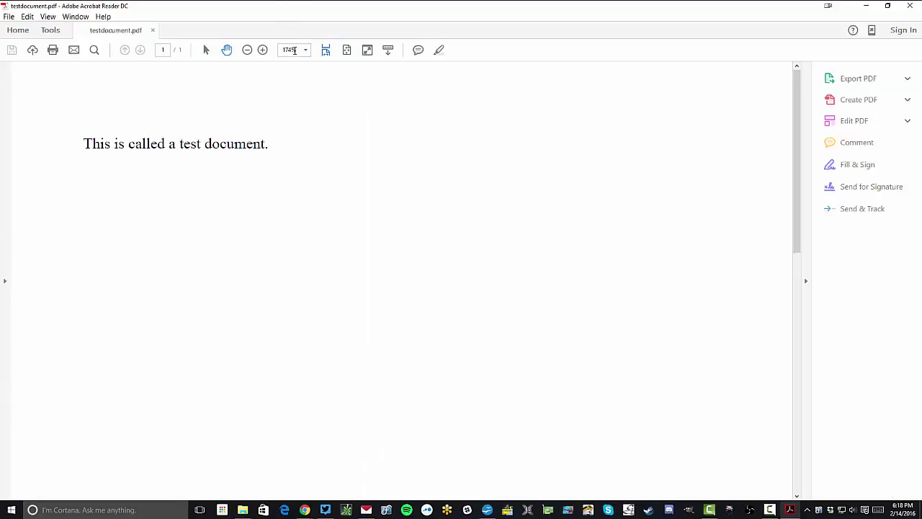
Set testdocument.pdf's zoom to 100% and activate the Fill & Sign tools
click(307, 50)
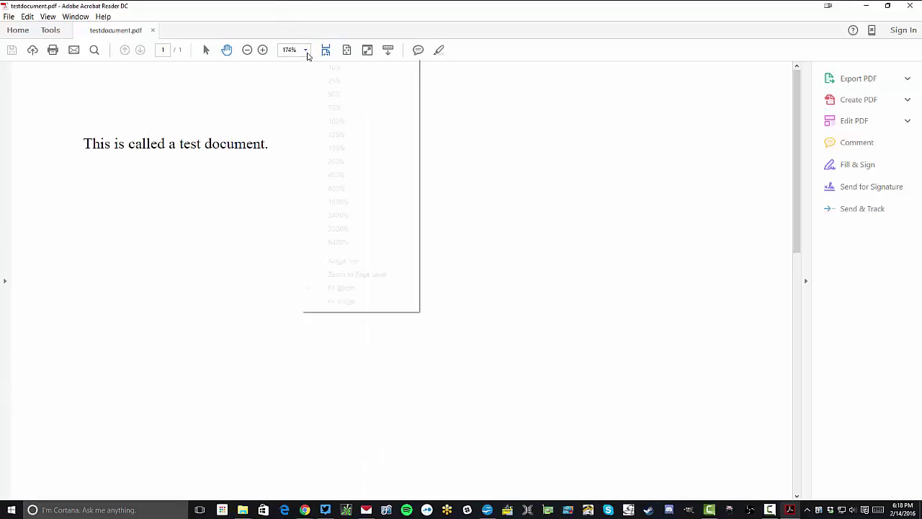
click(342, 121)
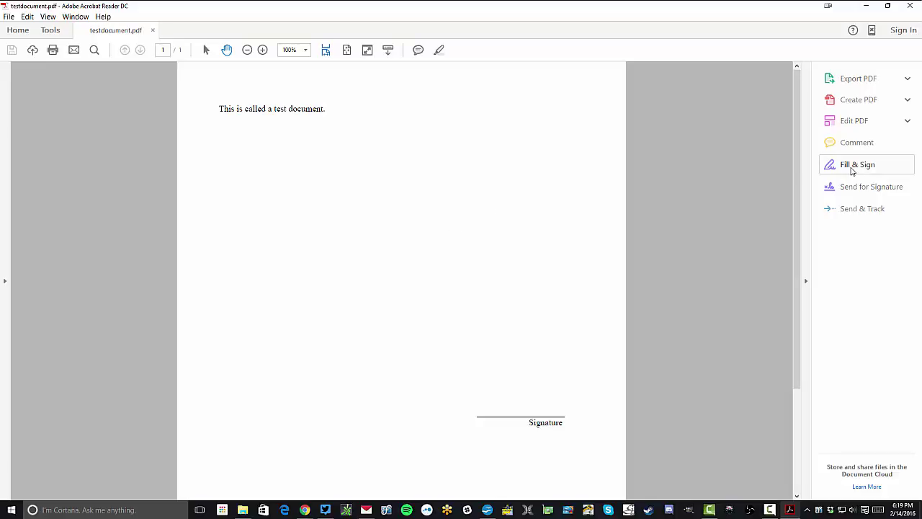
click(852, 167)
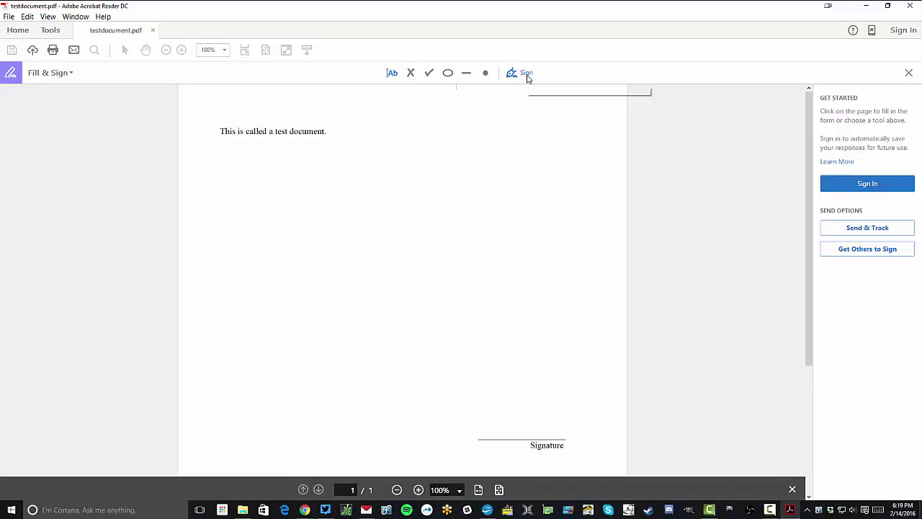
Choose Sign > Add Signature, type a name in the Type field, then erase it
click(526, 74)
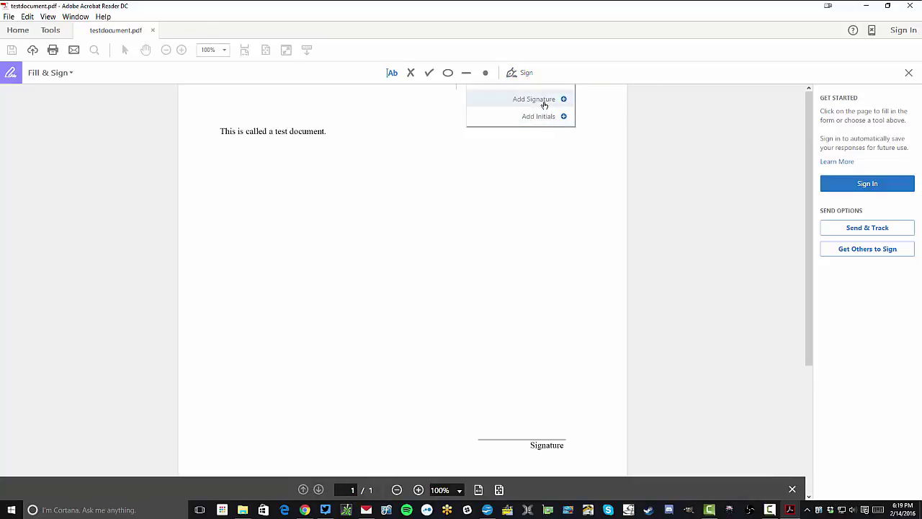
click(543, 101)
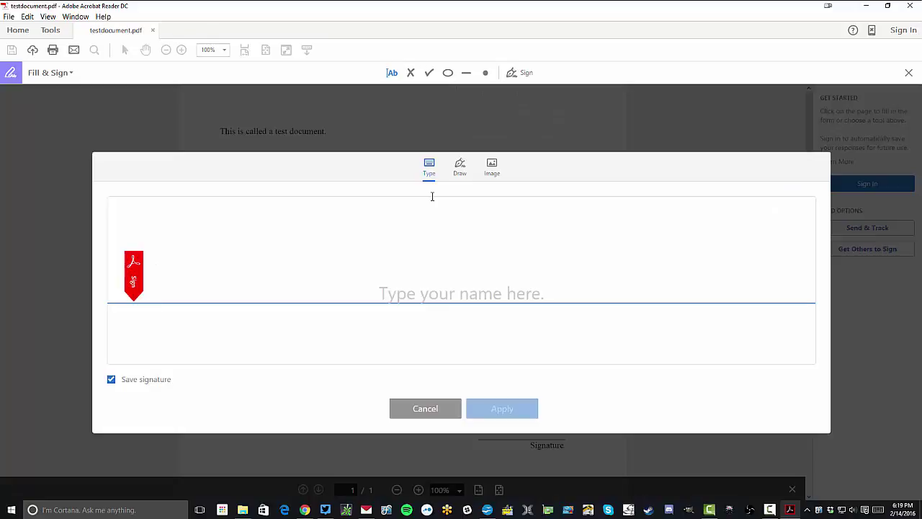
text(Mitch)
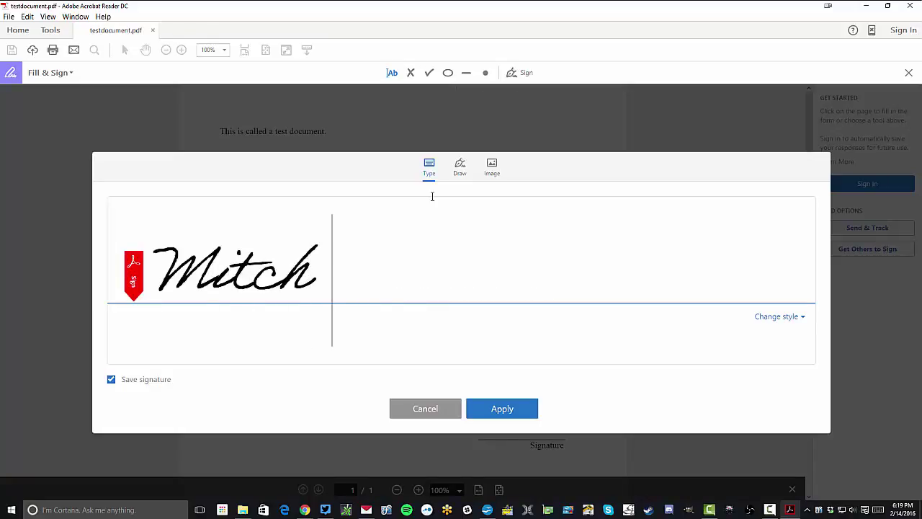
text( EMouse)
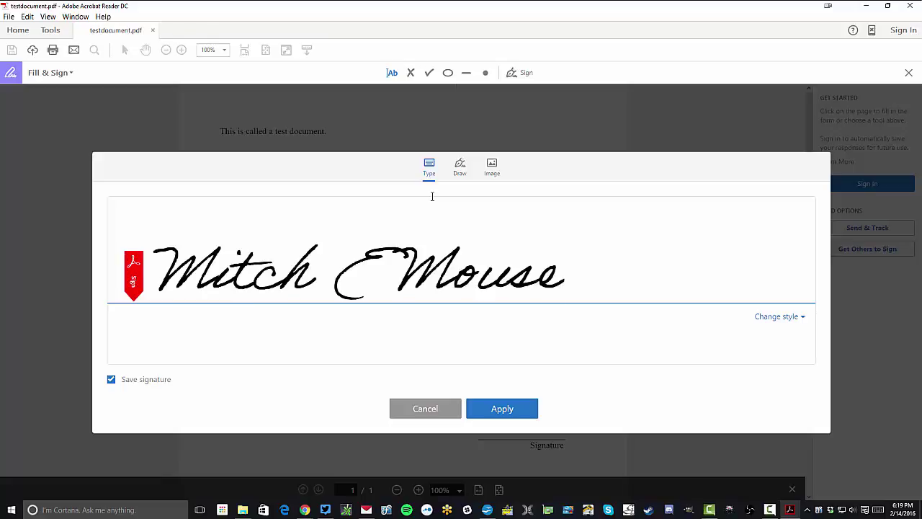
key(BackSpace)
key(BackSpace)
key(BackSpace)
key(BackSpace)
key(BackSpace)
key(BackSpace)
key(BackSpace)
key(BackSpace)
key(BackSpace)
key(BackSpace)
key(BackSpace)
key(BackSpace)
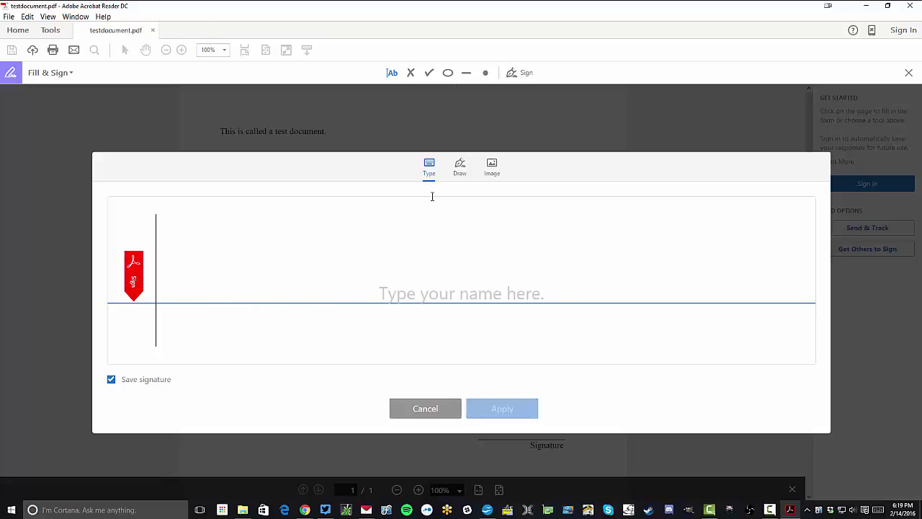
In the Draw tab, sketch a few signature letters, then clear the drawing
click(460, 168)
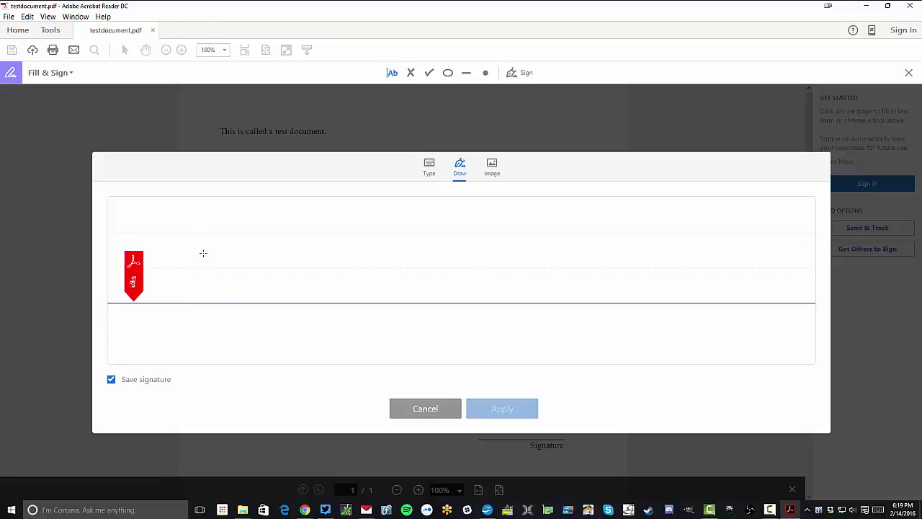
mouse_move(195, 293)
mouse_down()
mouse_move(201, 257)
mouse_move(230, 267)
mouse_move(236, 297)
mouse_move(253, 305)
mouse_up()
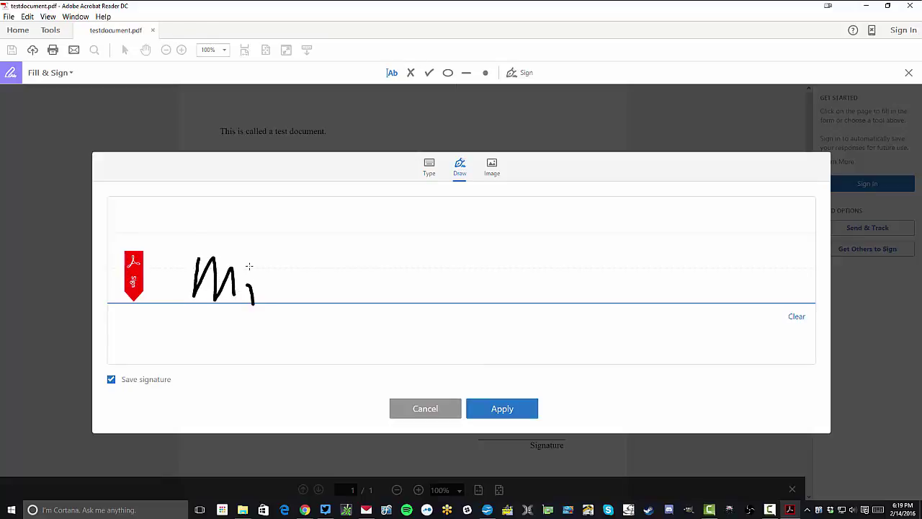
mouse_move(267, 265)
mouse_down()
mouse_move(262, 301)
mouse_move(290, 283)
mouse_up()
click(795, 317)
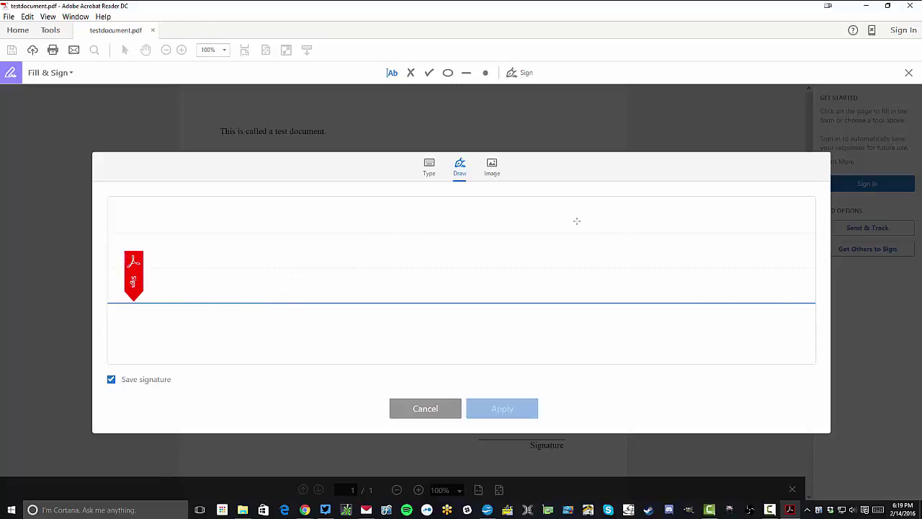
Load the scanned signature .jpg through the Image tab and apply it as the signature
click(496, 171)
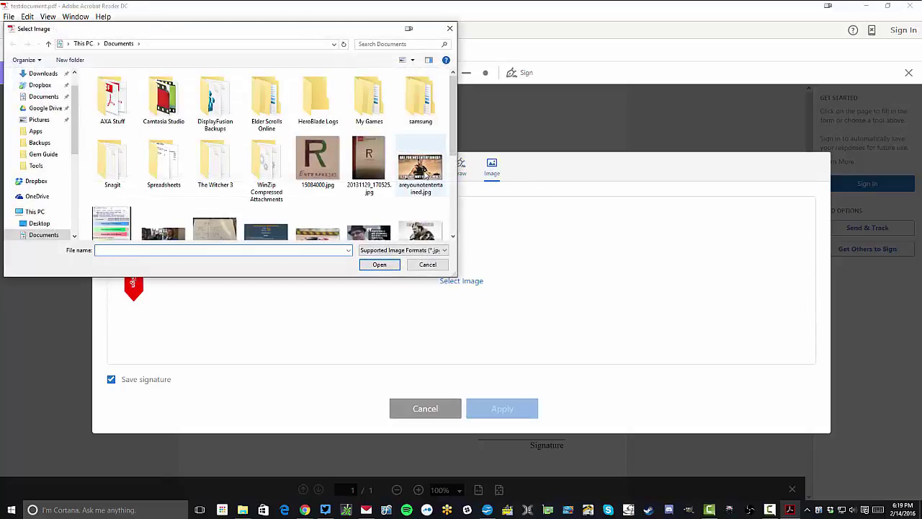
scroll(367, 180, down, 5)
click(113, 140)
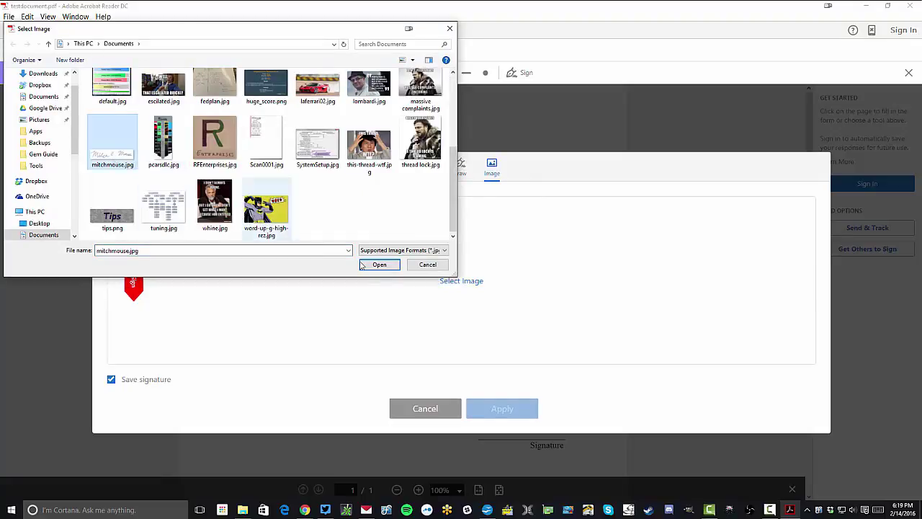
click(380, 264)
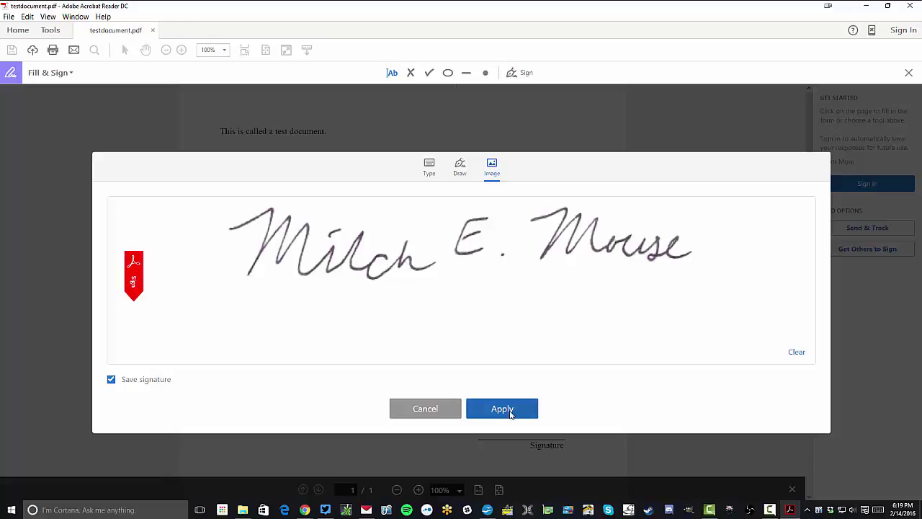
click(502, 409)
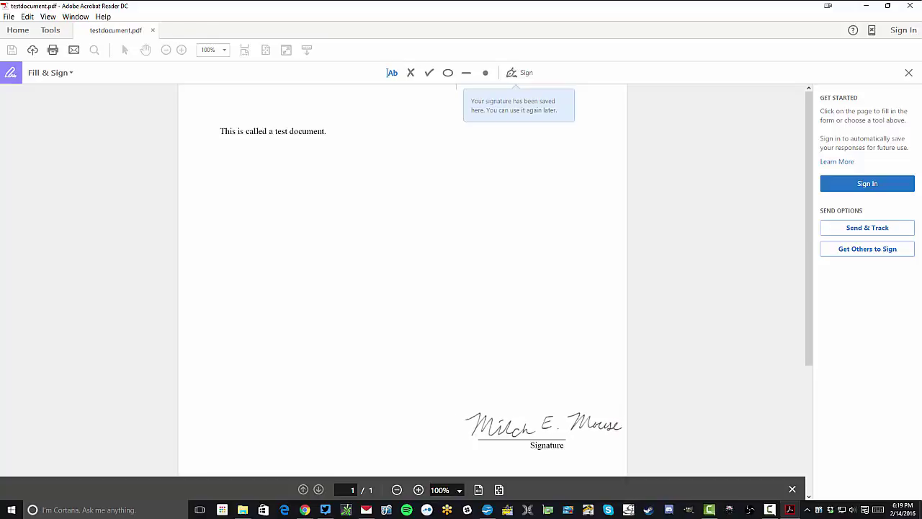
Place the signature, shrink it, and move it onto the line above the Signature label
click(493, 417)
drag(629, 445, 566, 437)
drag(514, 422, 528, 435)
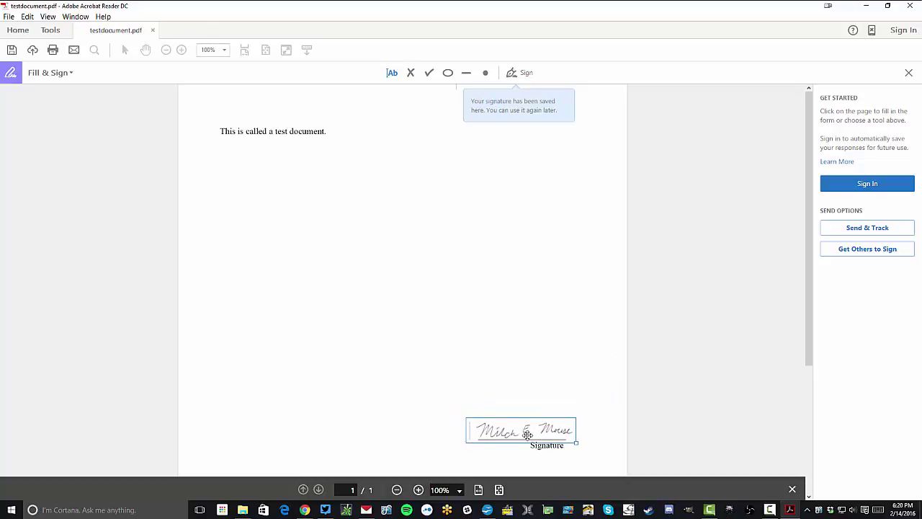
click(534, 338)
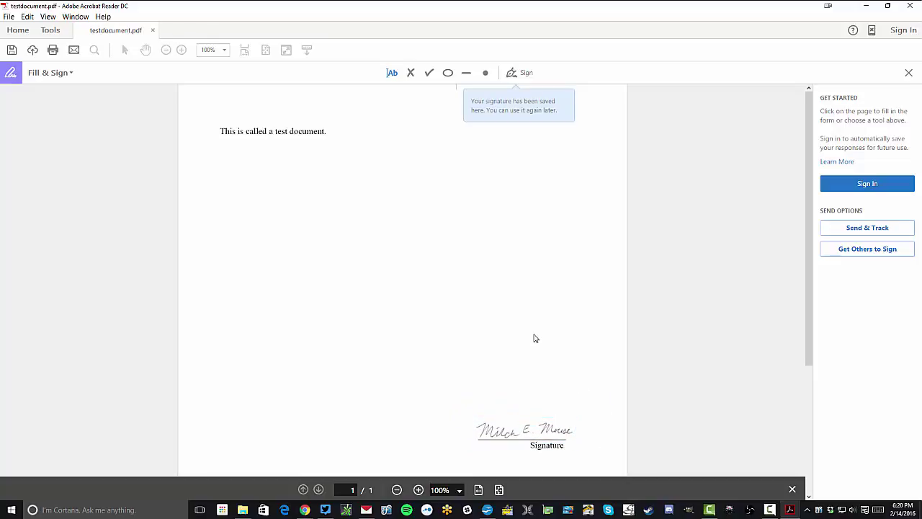